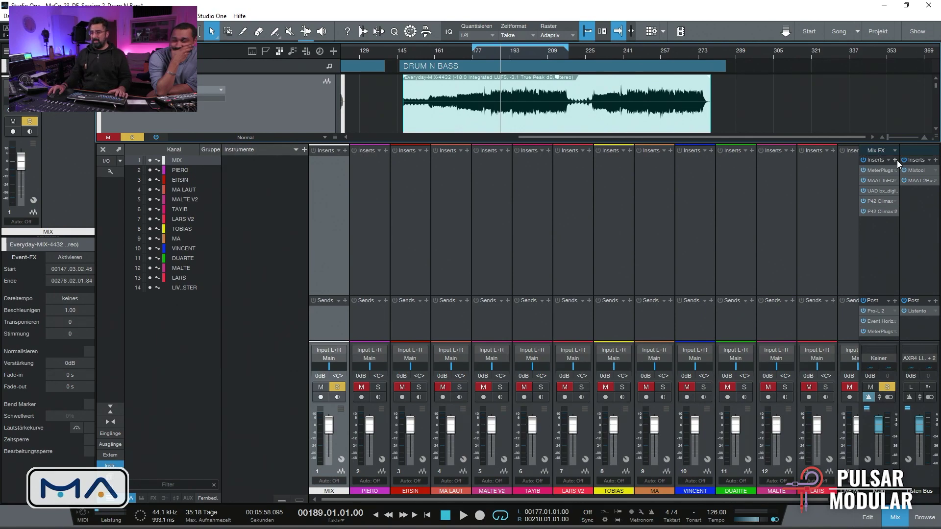
# Add the P11 Abyss compressor as the last insert on the Main bus and move its window fully into view
pyautogui.click(895, 160)
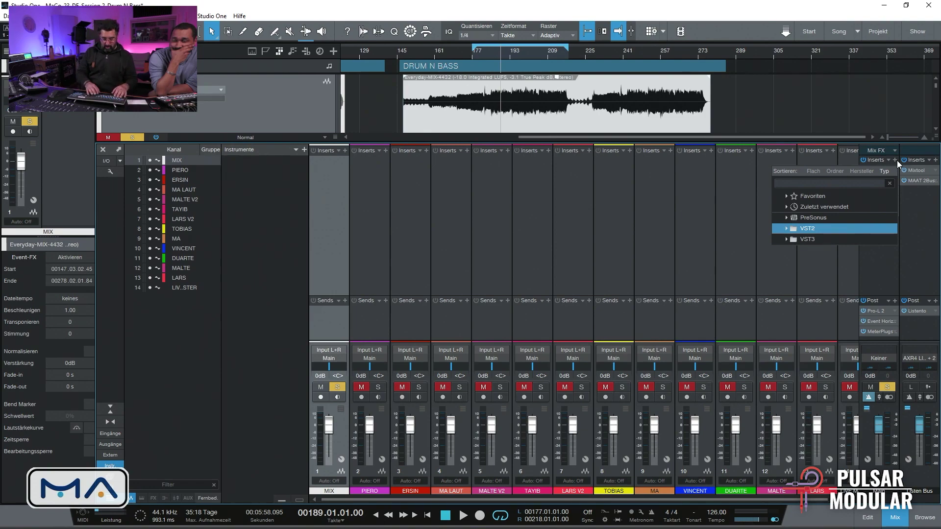
pyautogui.write('abyss')
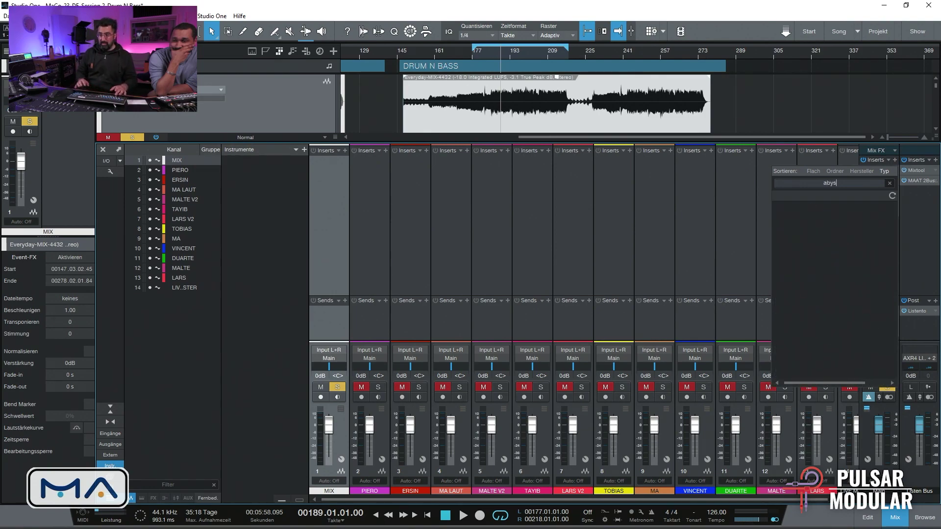
pyautogui.doubleClick(820, 218)
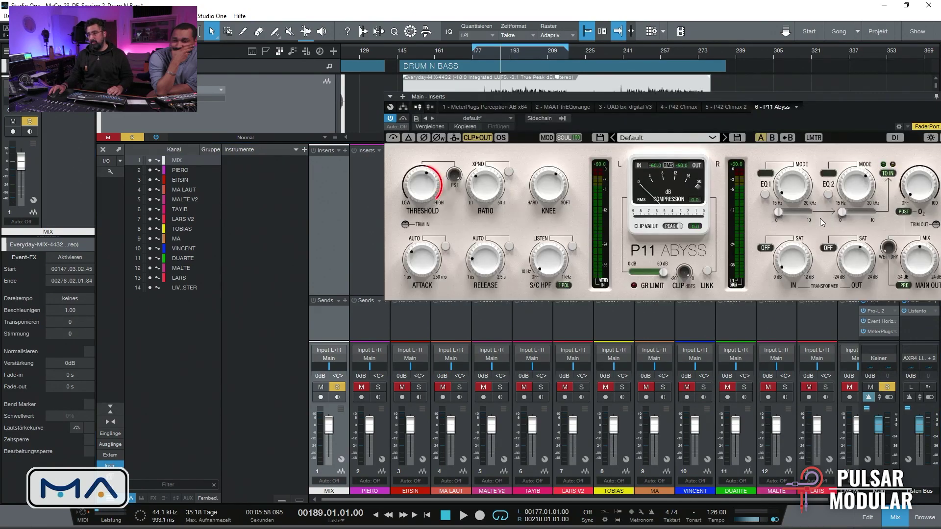
pyautogui.moveTo(739, 98); pyautogui.dragTo(681, 102)
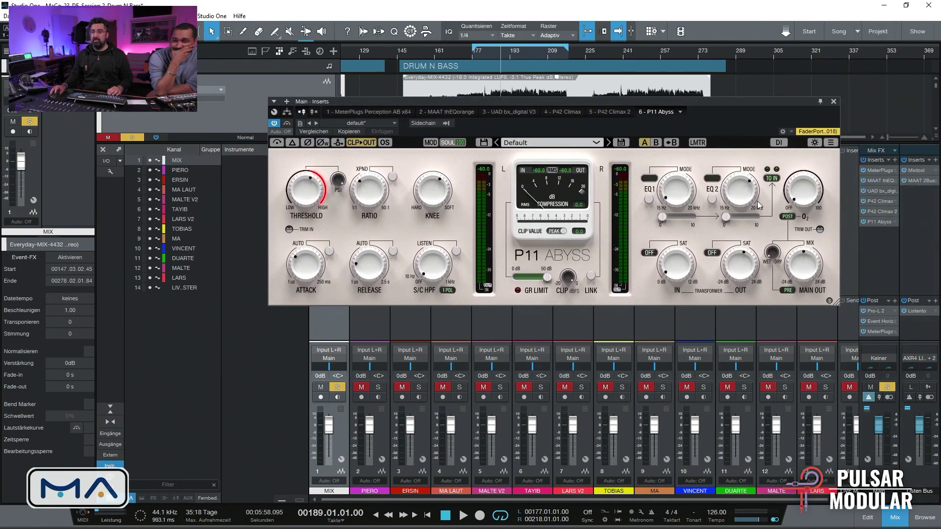
# Raise the P11 Abyss threshold to 0.0 dB and set PSI to 4.1
pyautogui.moveTo(779, 266)
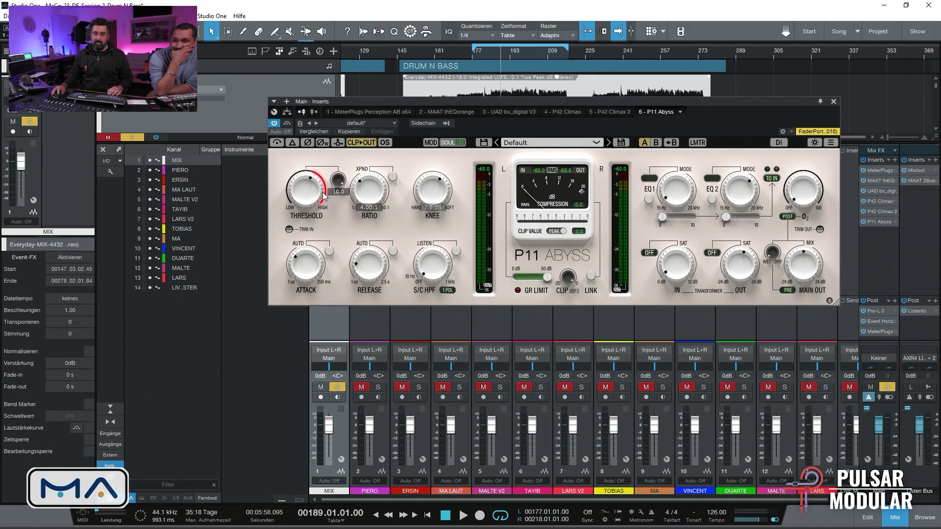
pyautogui.moveTo(338, 191); pyautogui.dragTo(338, 210)
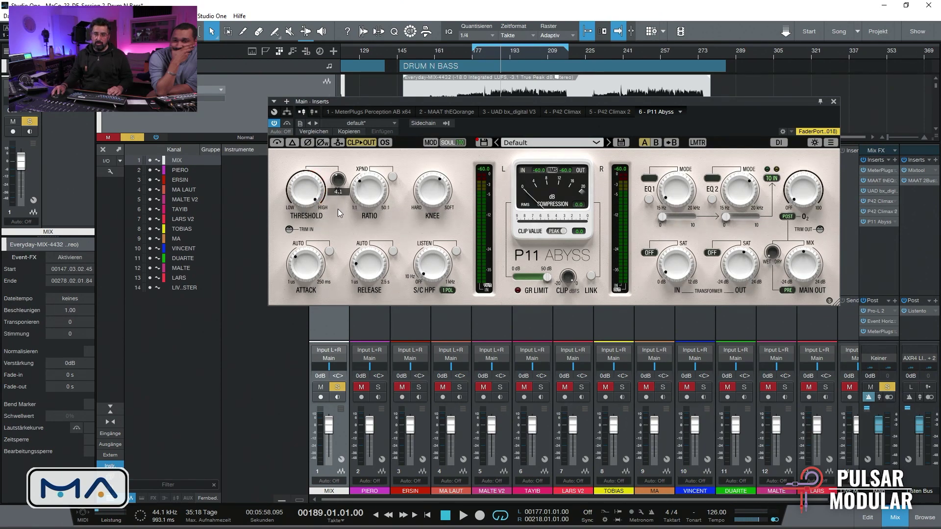
# Set the compressor's attack to 100 ms and its release to 10 ms
pyautogui.moveTo(314, 272)
pyautogui.moveTo(311, 277); pyautogui.dragTo(311, 283)
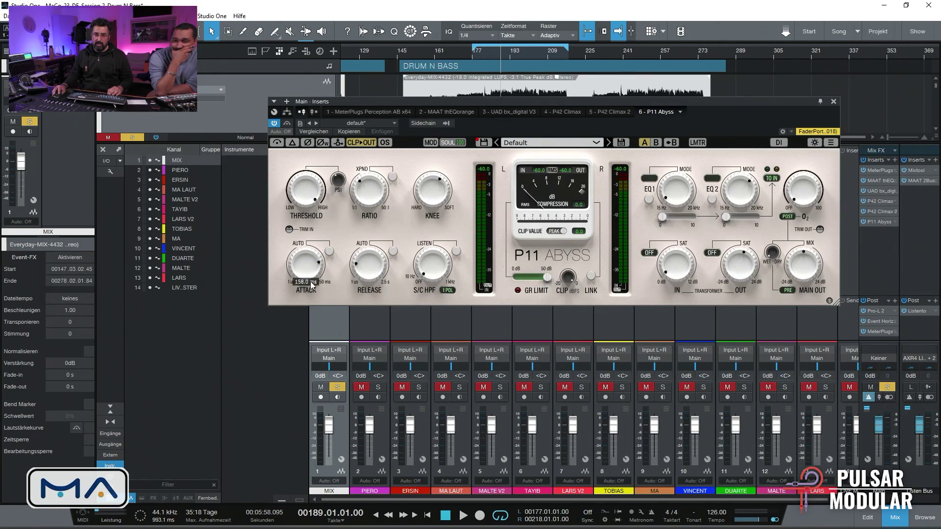
pyautogui.click(309, 281)
pyautogui.write('100')
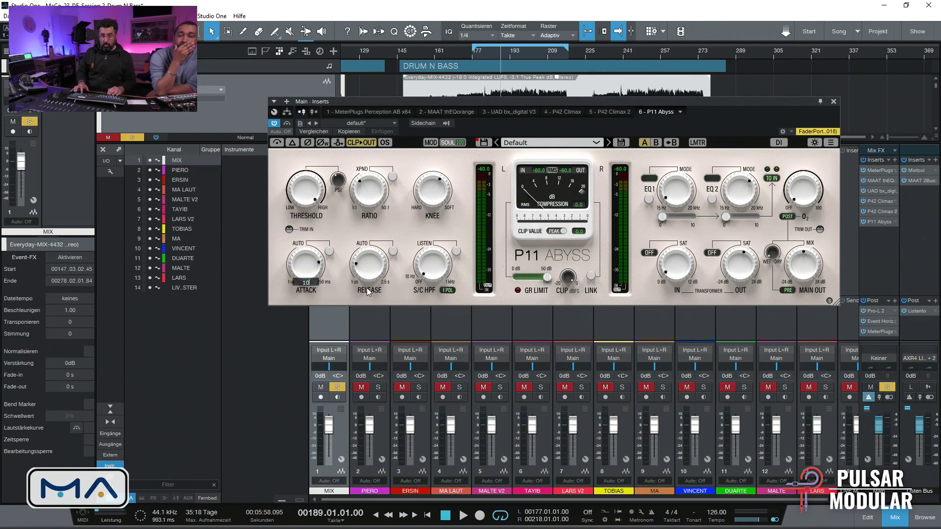
pyautogui.press('Return')
pyautogui.click(368, 282)
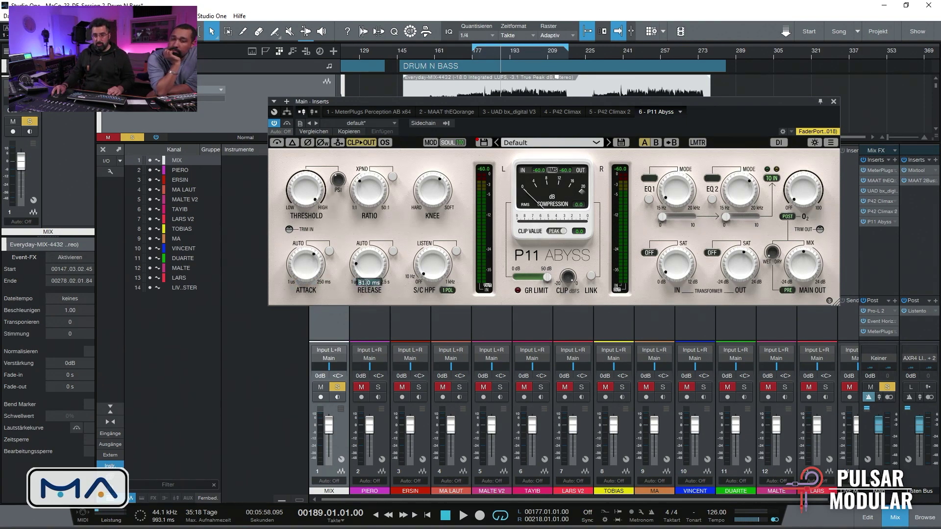
pyautogui.write('10')
pyautogui.press('Return')
# Set the sidechain high-pass filter (S/C HPF) to 100 Hz
pyautogui.moveTo(434, 262)
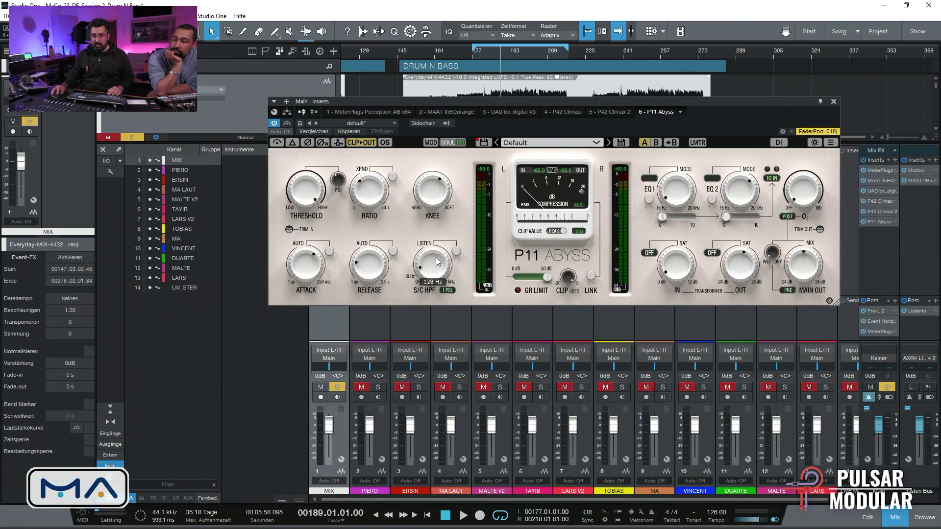
pyautogui.click(431, 280)
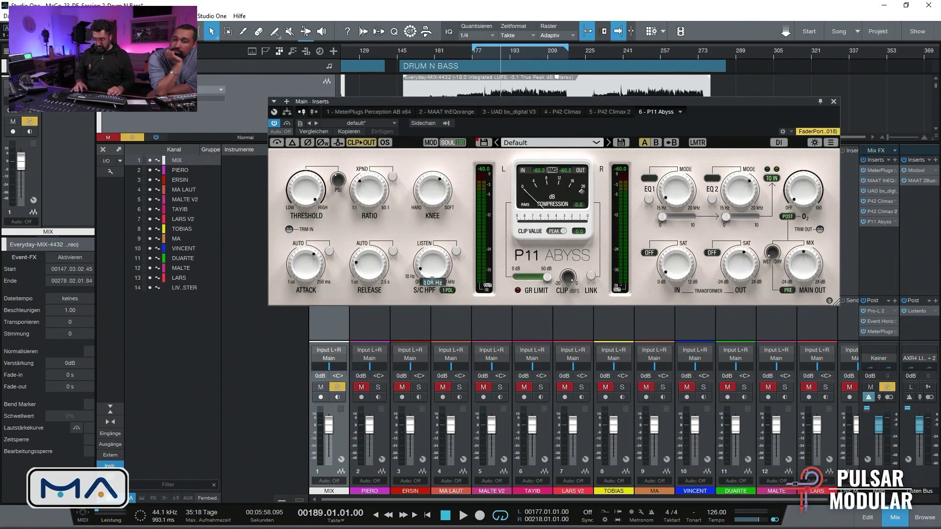
pyautogui.write('100')
pyautogui.press('Return')
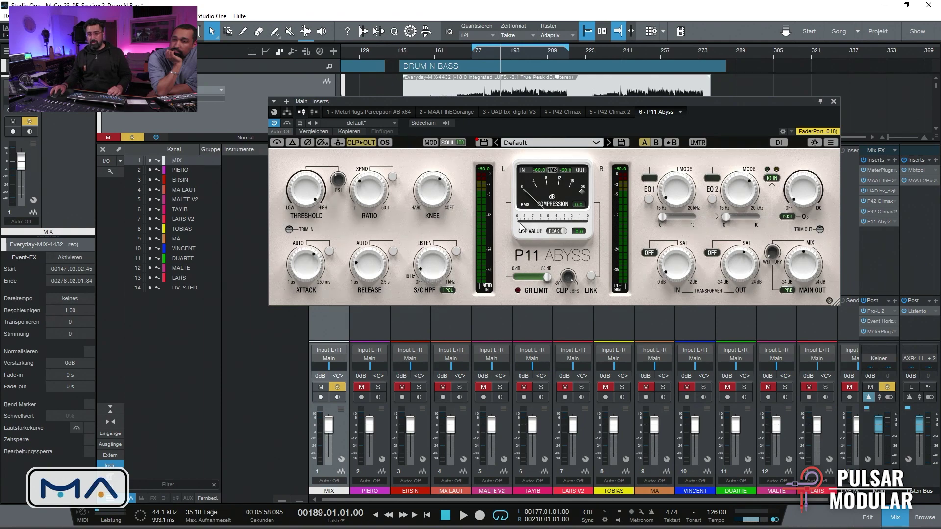
# Set the knee to 5.0 dB and bring the Soul amount down to 0
pyautogui.moveTo(443, 187)
pyautogui.moveTo(443, 188); pyautogui.dragTo(442, 199)
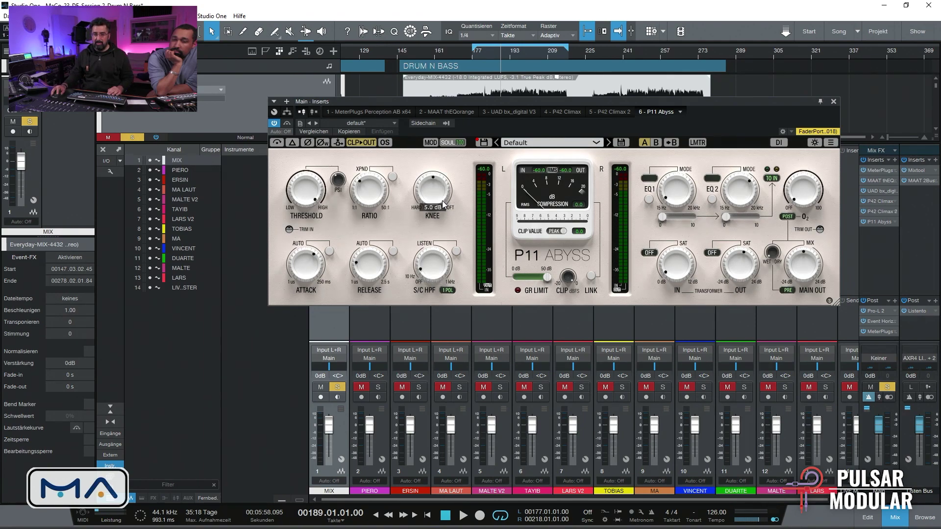
pyautogui.moveTo(461, 143); pyautogui.dragTo(452, 349)
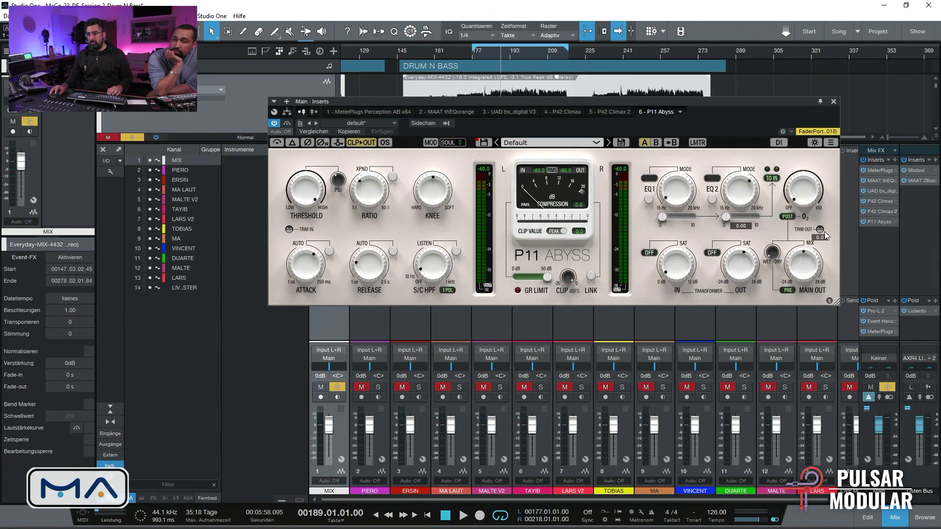
# Set both the transformer Out and transformer In levels to 0.0 dB
pyautogui.moveTo(745, 267); pyautogui.dragTo(744, 273)
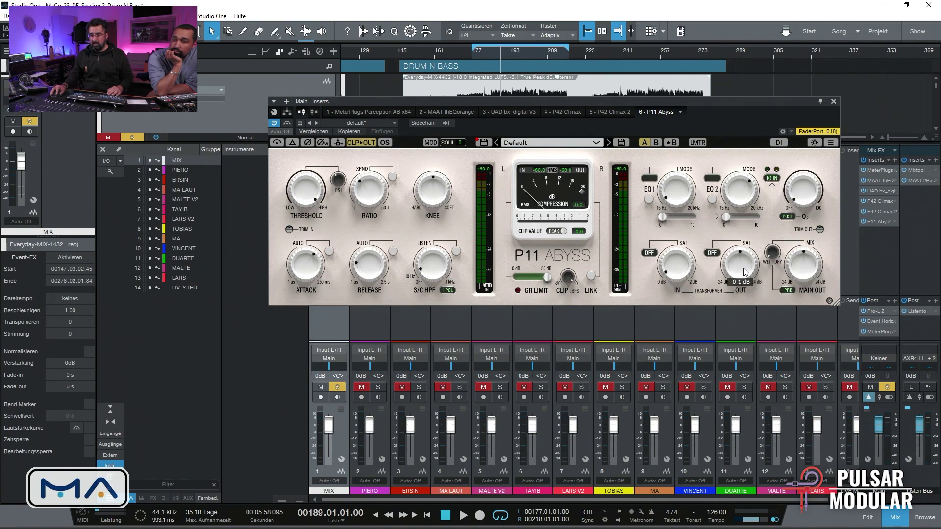
pyautogui.moveTo(744, 270); pyautogui.dragTo(744, 269)
pyautogui.doubleClick(740, 283)
pyautogui.write('0')
pyautogui.press('Return')
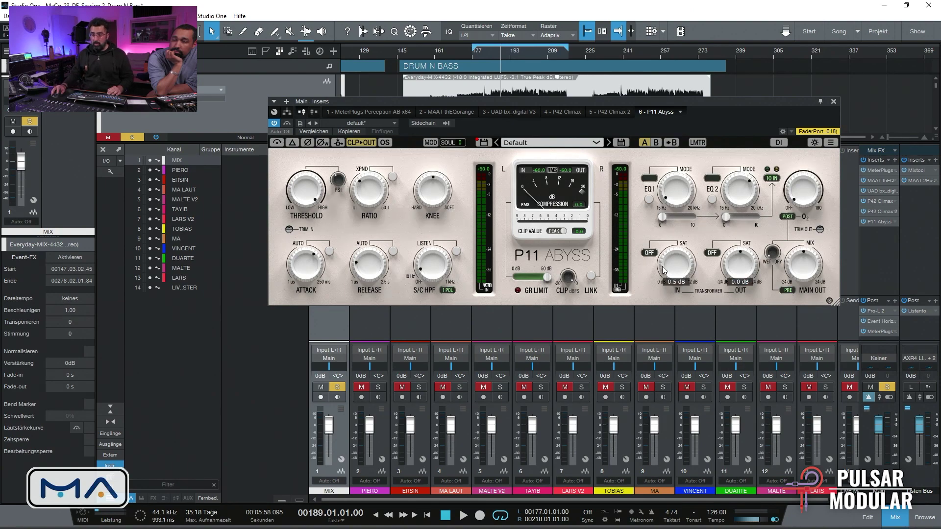
pyautogui.doubleClick(675, 283)
pyautogui.write('0')
pyautogui.press('Return')
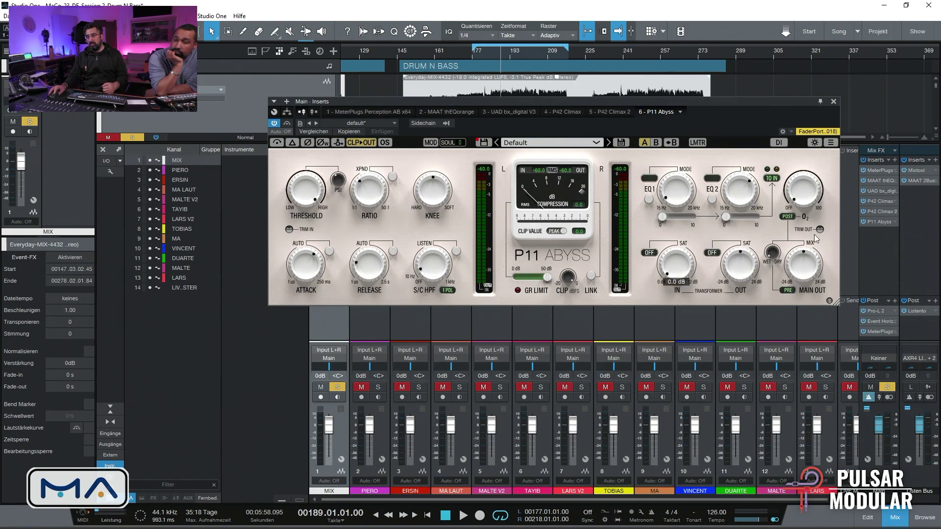
# Check the second P42 Climax insert on the Main bus, close it and reopen P11 Abyss
pyautogui.click(877, 211)
pyautogui.click(546, 101)
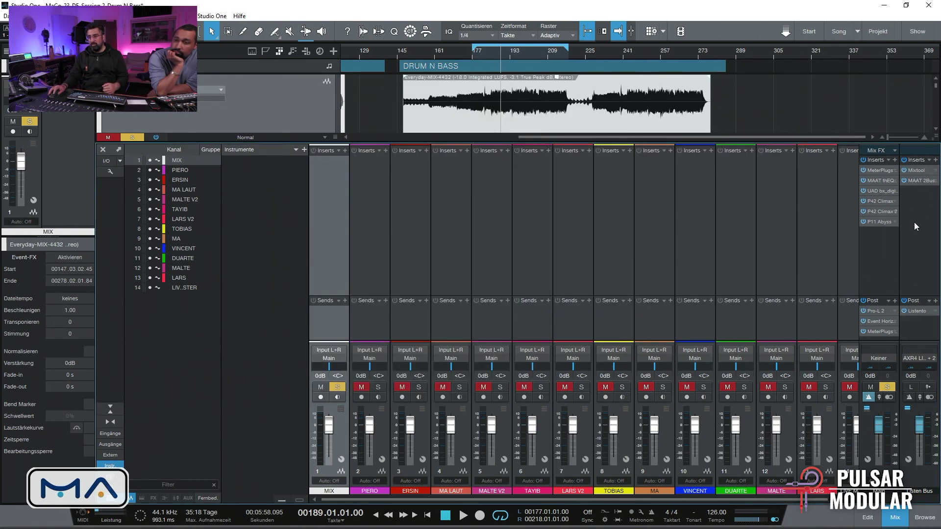
pyautogui.click(877, 222)
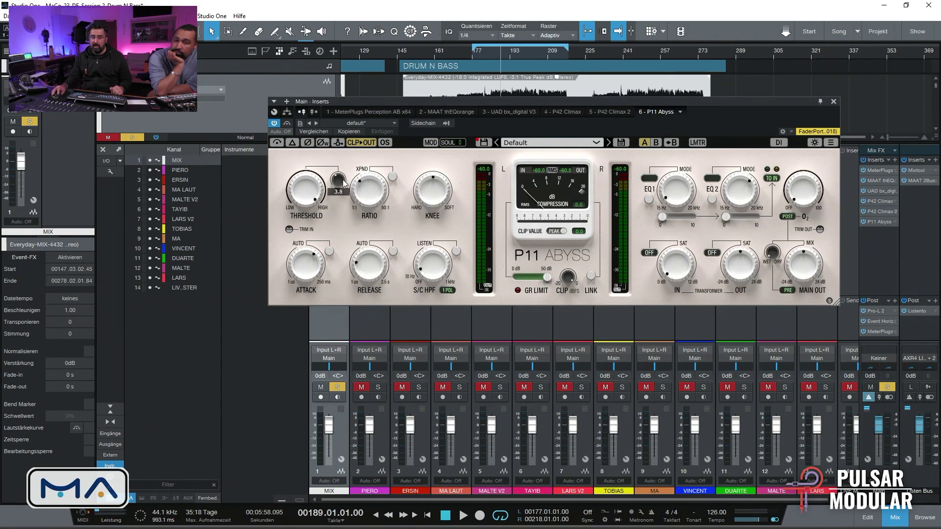
# Fine-tune the PSI control in P11 Abyss to 4.1
pyautogui.moveTo(342, 188)
pyautogui.mouseDown()
pyautogui.moveTo(351, 152)
pyautogui.moveTo(353, 188)
pyautogui.mouseUp()
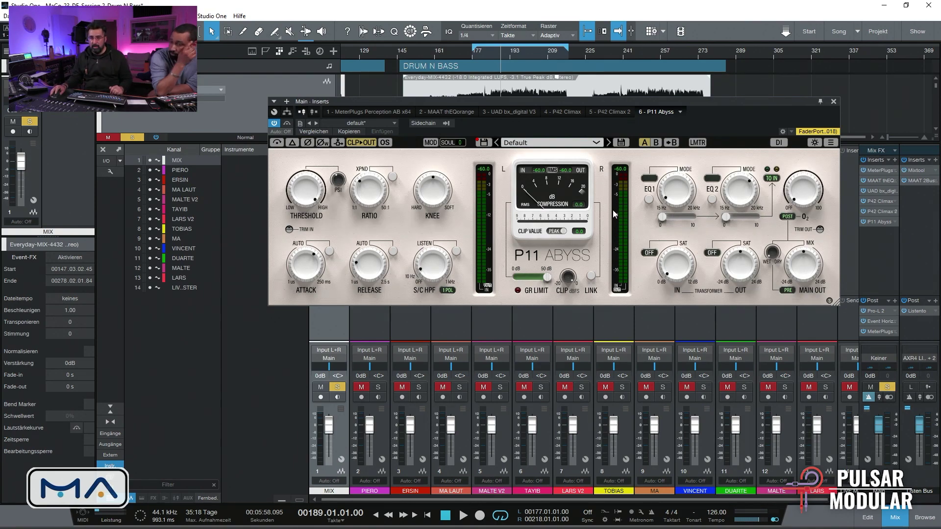
pyautogui.moveTo(673, 206)
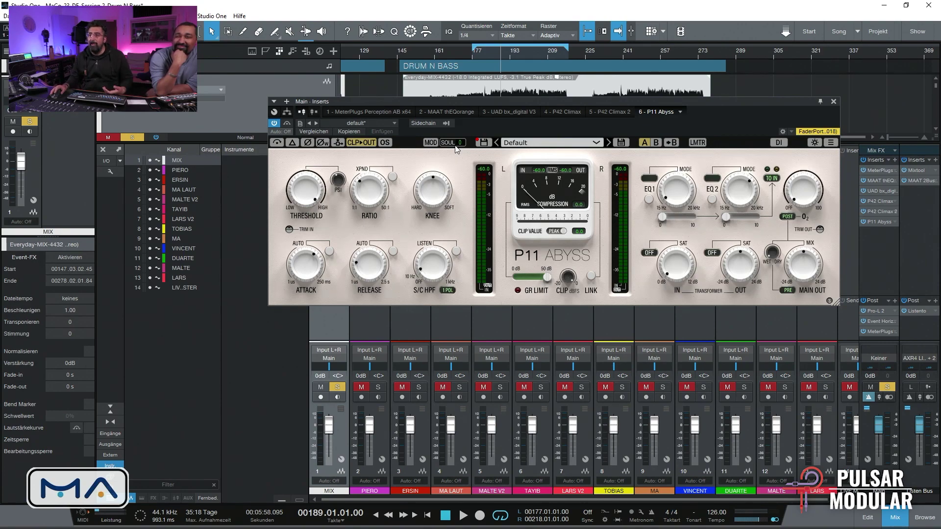
pyautogui.moveTo(364, 200)
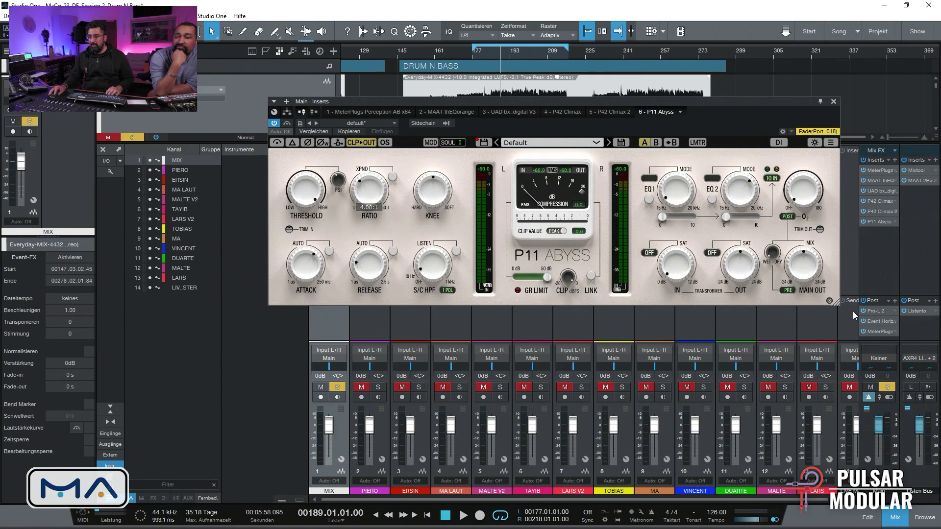
# Examine the pre and post loudness match in the post-fader MeterPlugs Perception AB plug-in, then close it
pyautogui.click(876, 332)
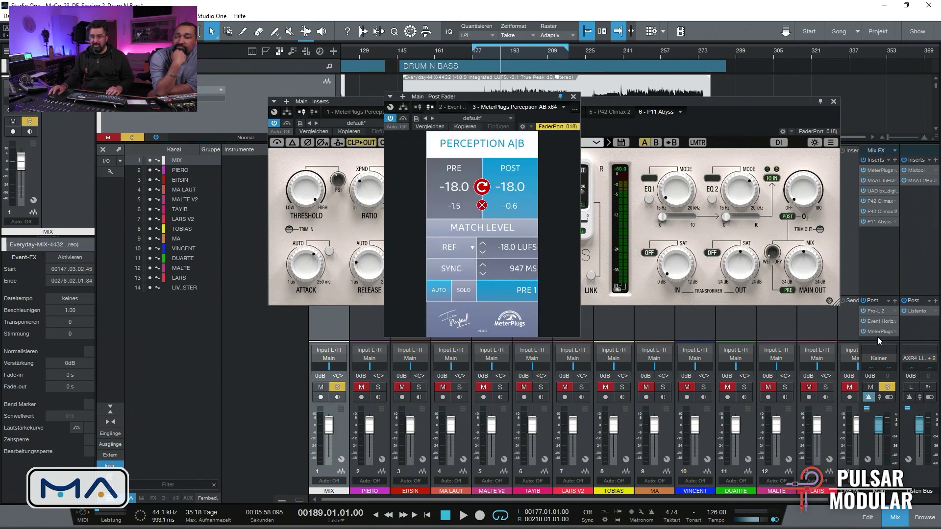
pyautogui.click(572, 96)
# Play the mix and lower the P11 Abyss threshold to about -22.4 dB
pyautogui.moveTo(322, 208)
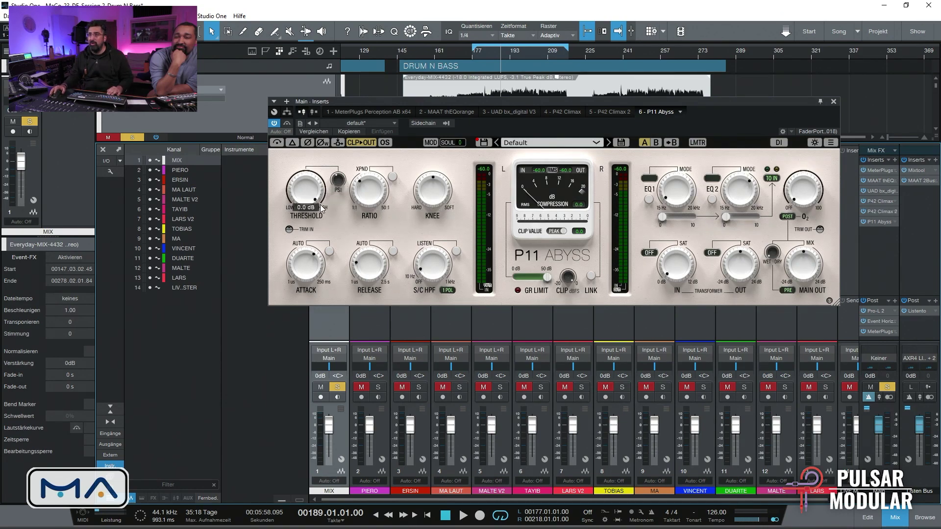
pyautogui.press('space')
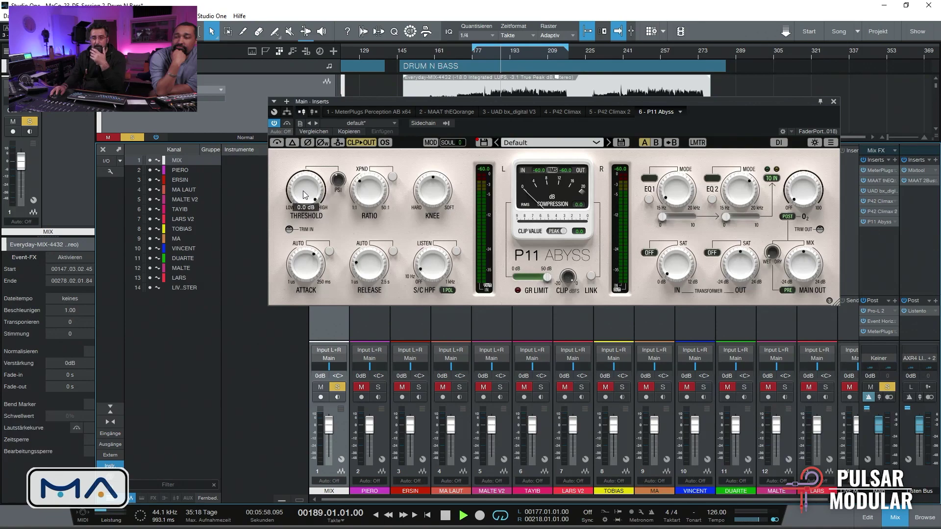
pyautogui.moveTo(303, 191); pyautogui.dragTo(306, 245)
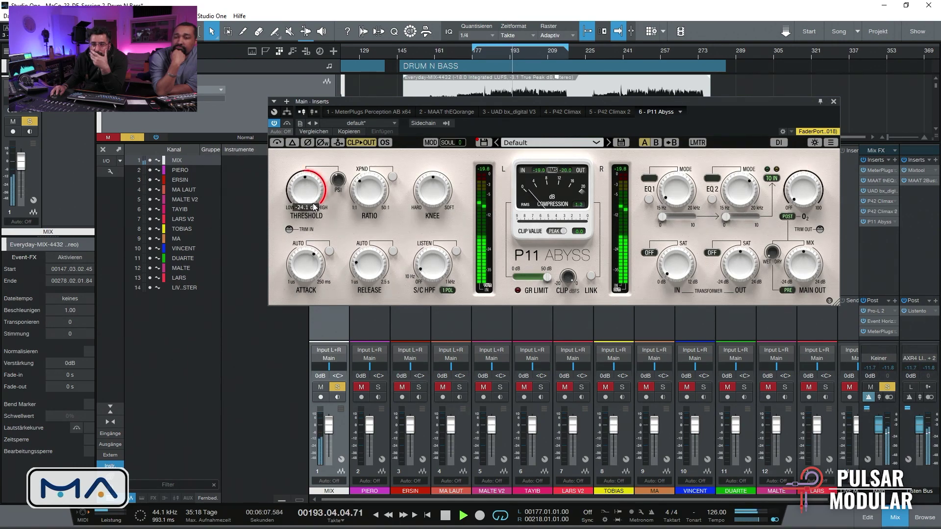
pyautogui.moveTo(315, 194); pyautogui.dragTo(316, 192)
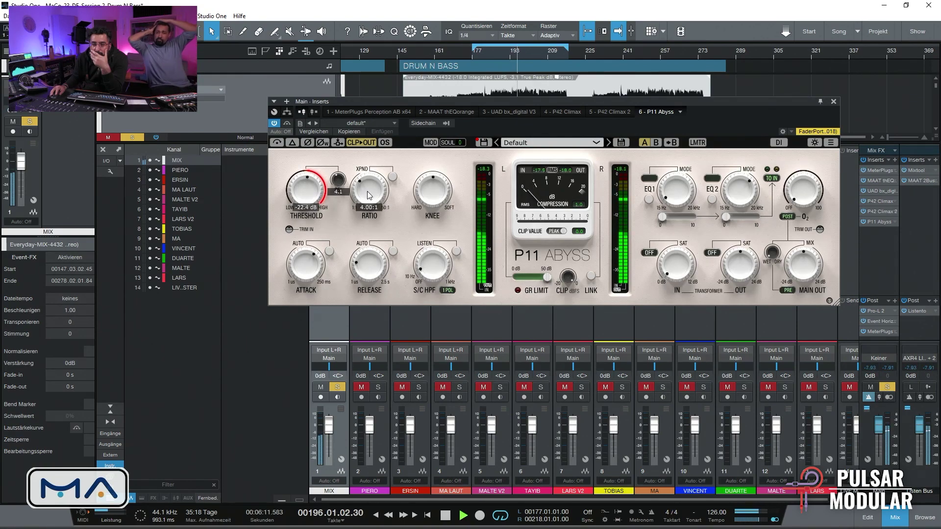
# Set the compression ratio to 1.20:1 while the mix plays, then stop playback
pyautogui.moveTo(369, 195); pyautogui.dragTo(377, 215)
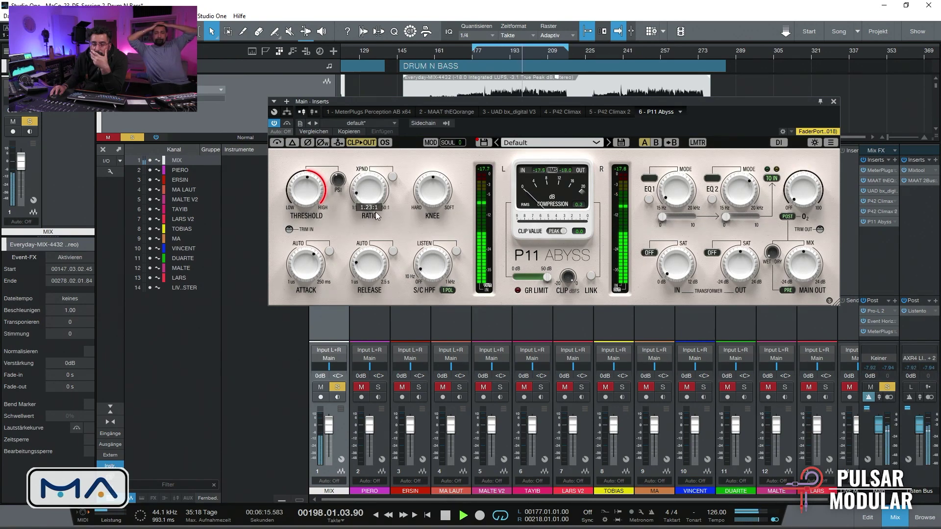
pyautogui.click(374, 206)
pyautogui.write('1')
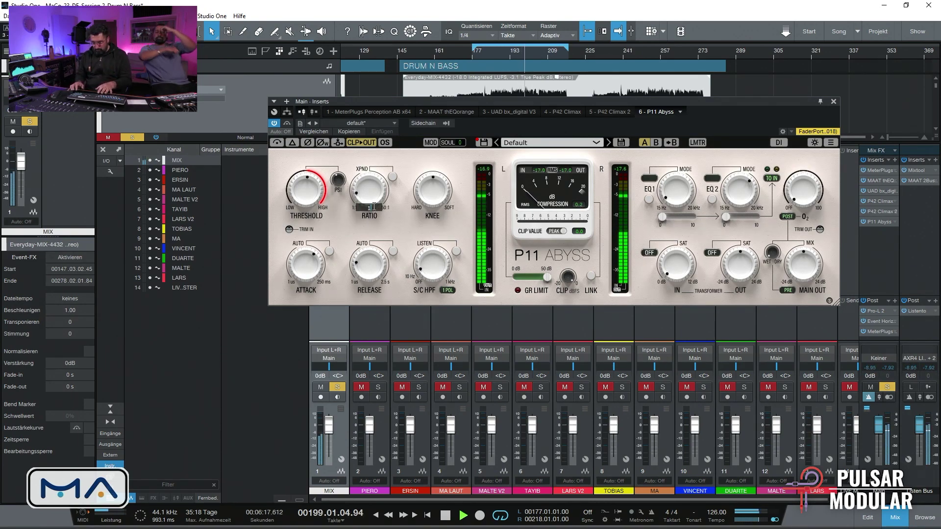
pyautogui.write('.20:1')
pyautogui.press('Return')
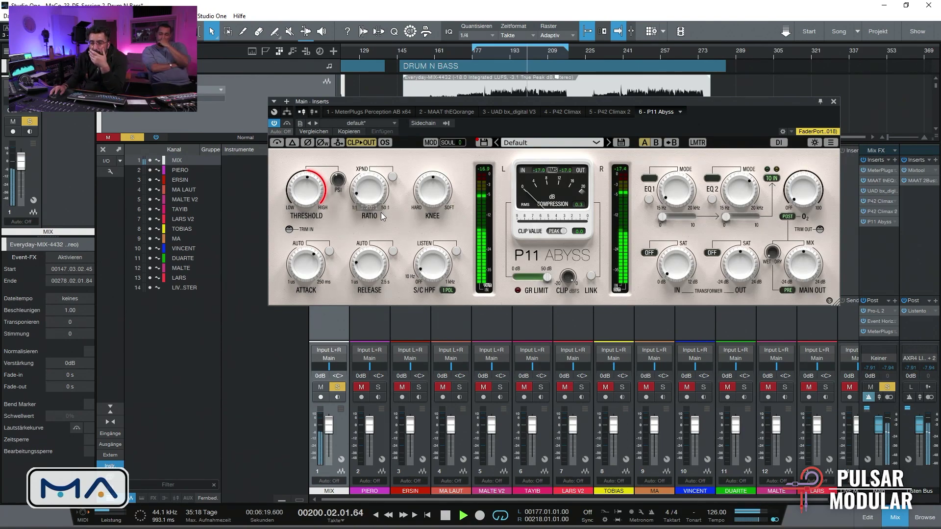
pyautogui.moveTo(306, 202)
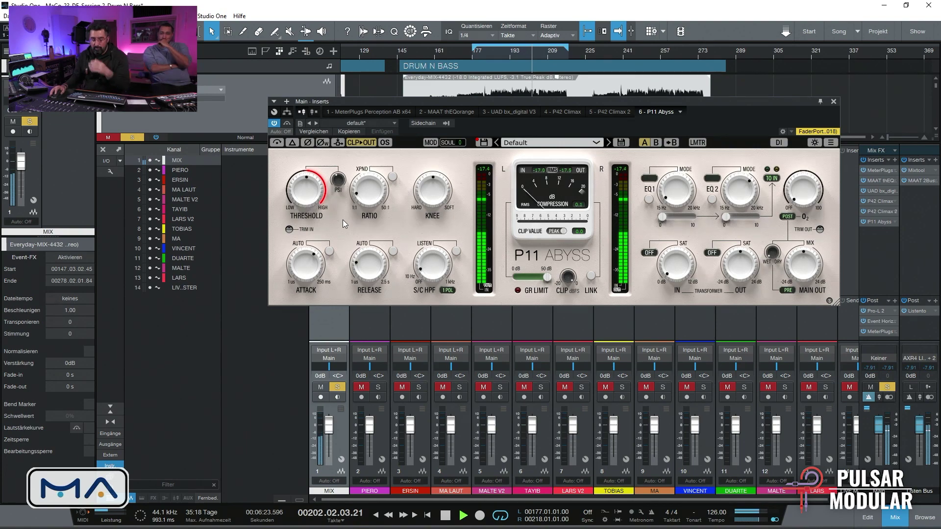
pyautogui.press('space')
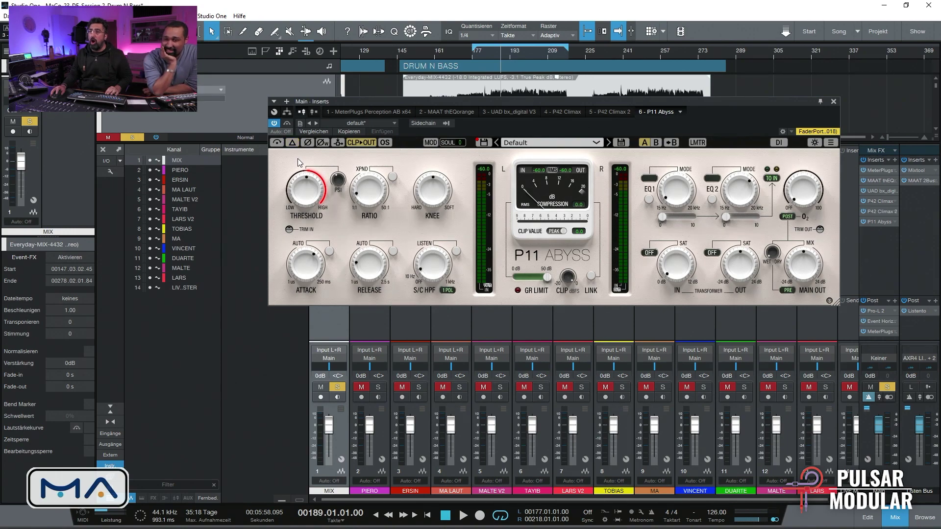
# With the mix playing again, lower the threshold to about -29.0 dB and the attack to about 84.8 ms
pyautogui.press('space')
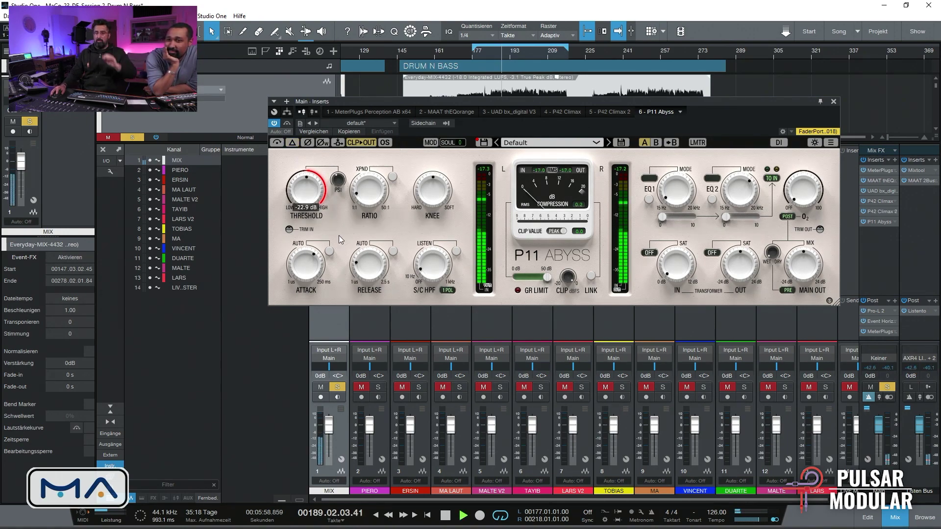
pyautogui.scroll(-2, 300, 202)
pyautogui.scroll(-2, 300, 202)
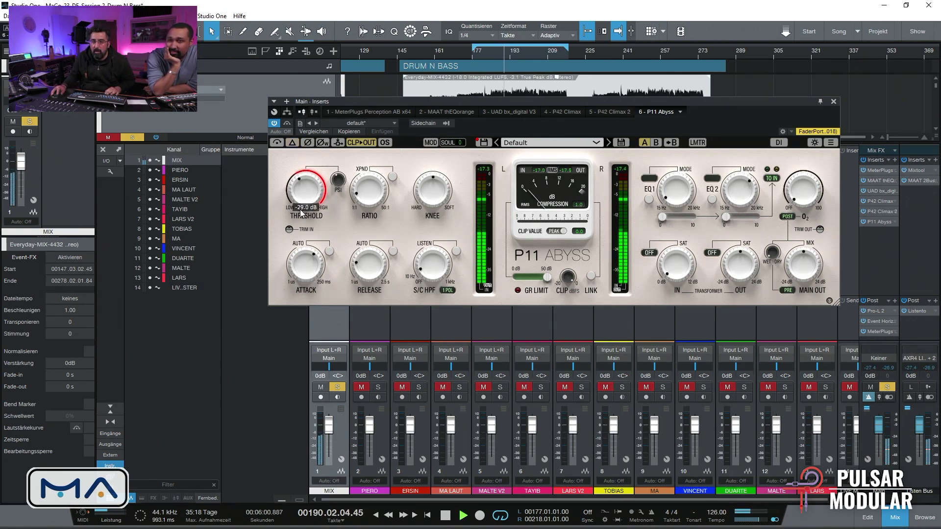
pyautogui.scroll(-1, 304, 270)
pyautogui.scroll(-1, 304, 273)
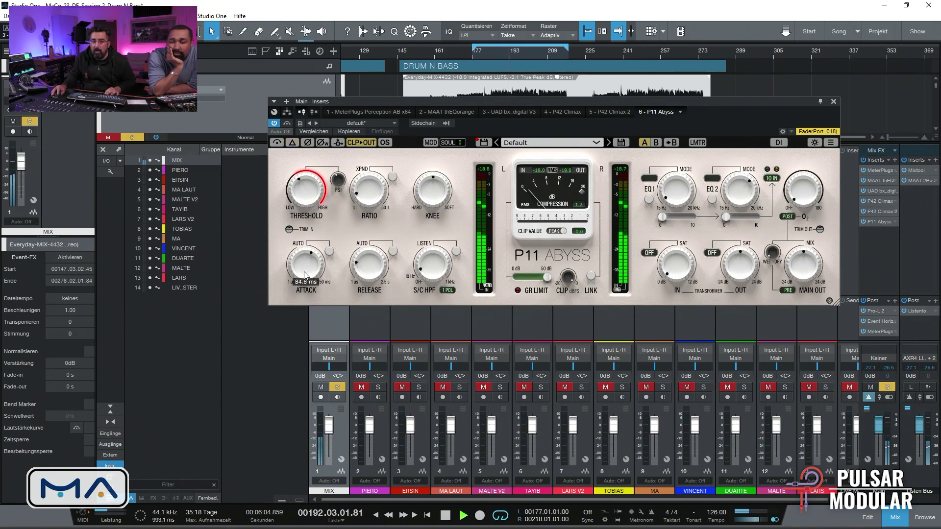
# Lower the compressor release to about 95.1 ms while the mix plays, then stop playback
pyautogui.scroll(-2, 361, 272)
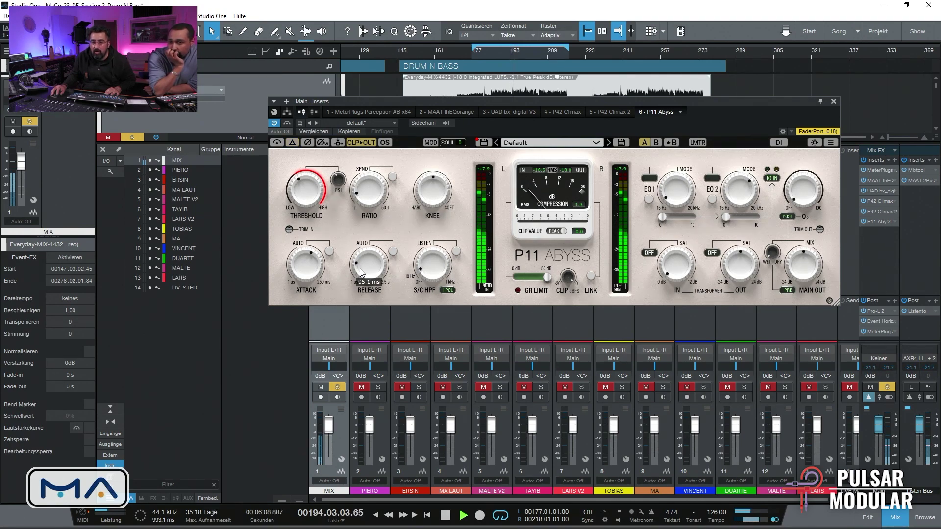
pyautogui.press('space')
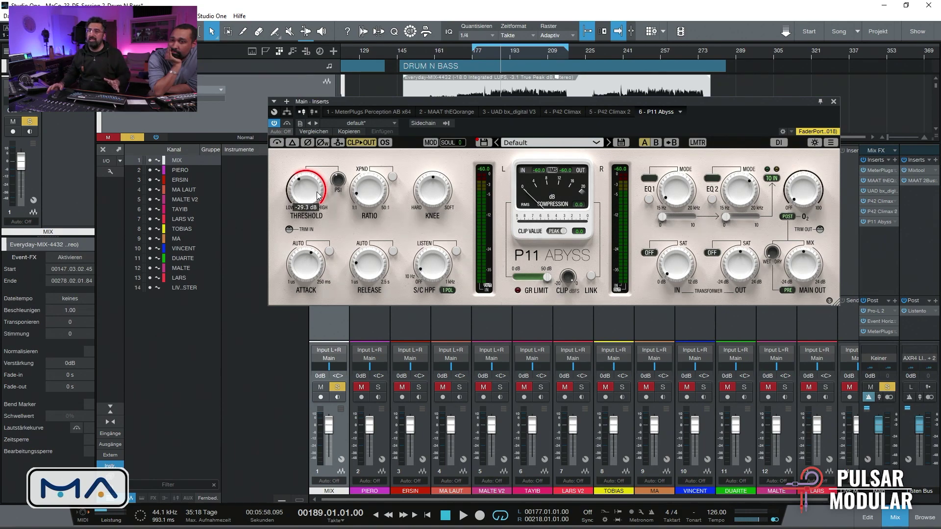
# Readjust the threshold with the mix playing, settling at about -26.1 dB, then stop playback
pyautogui.scroll(6, 317, 191)
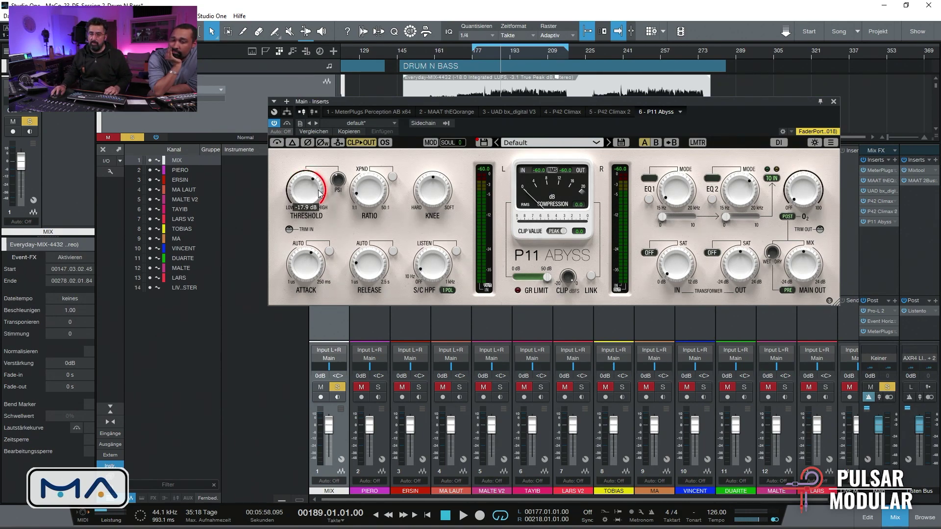
pyautogui.moveTo(375, 206)
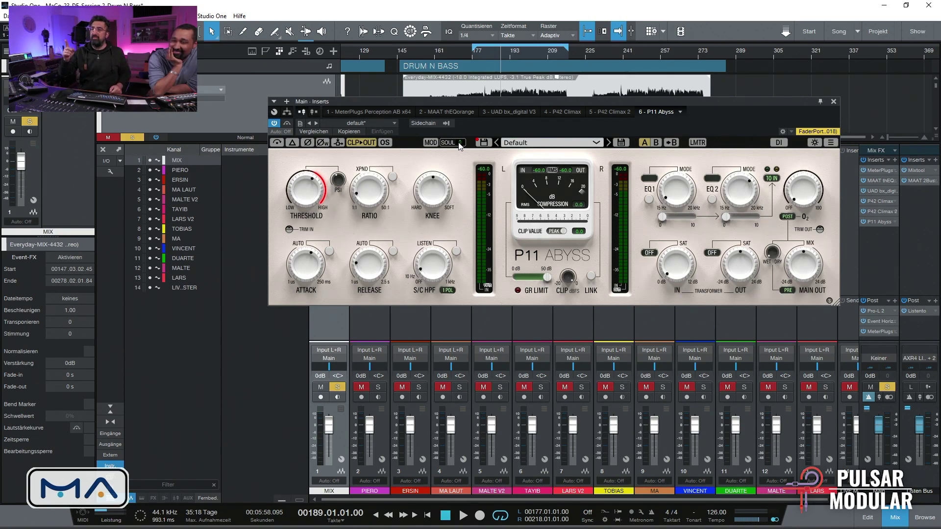
pyautogui.moveTo(314, 195)
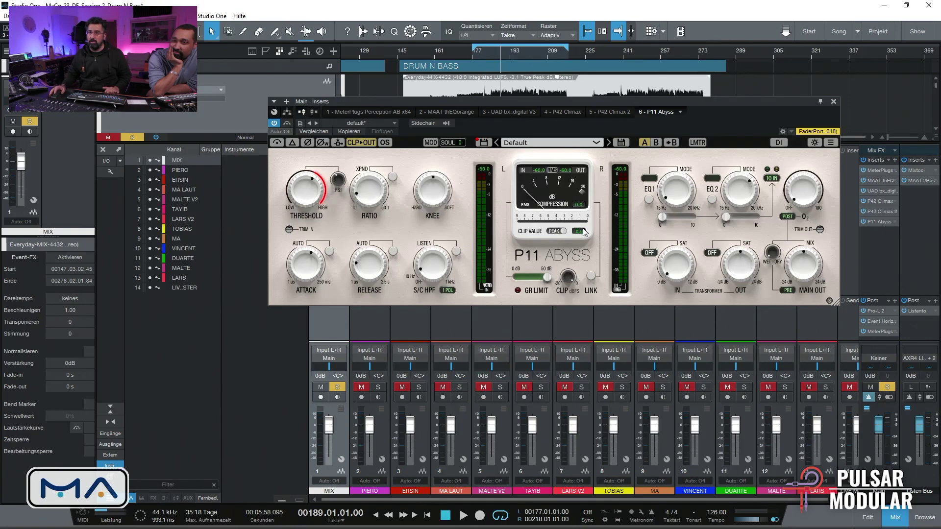
pyautogui.press('space')
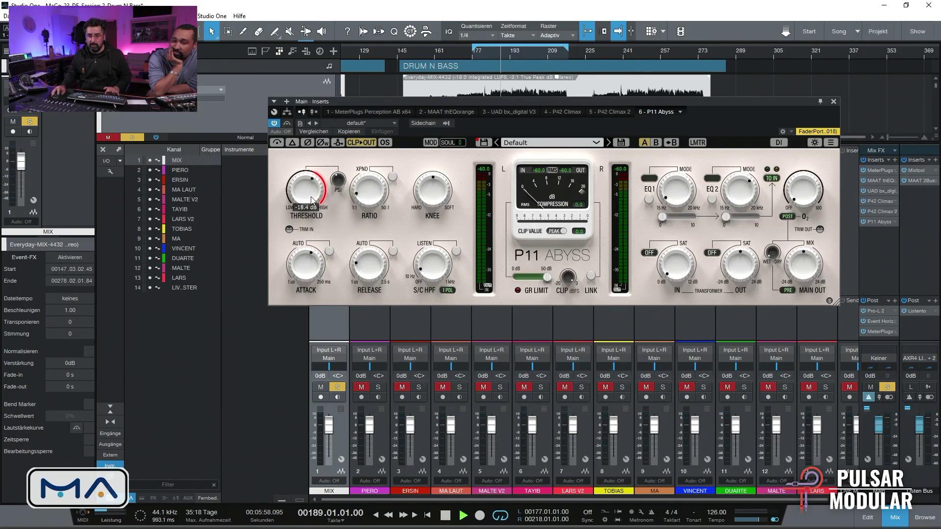
pyautogui.moveTo(311, 200); pyautogui.dragTo(312, 214)
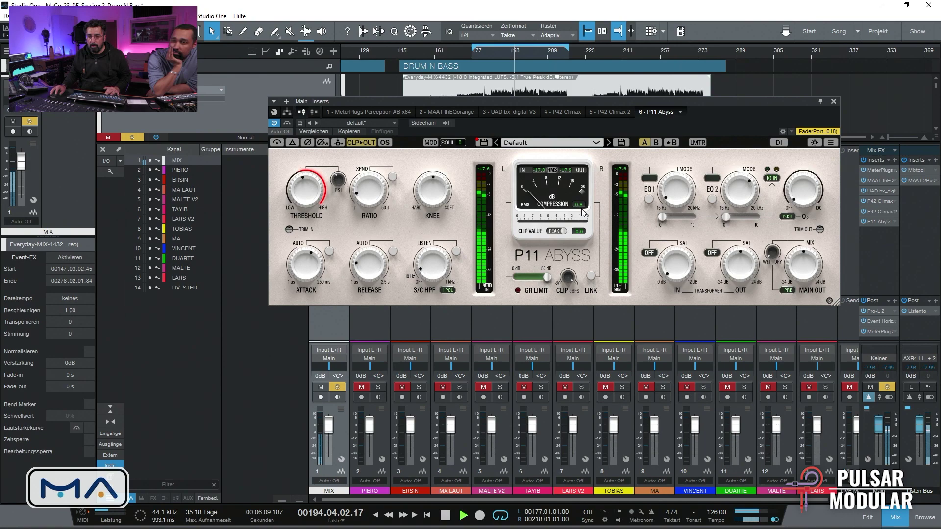
pyautogui.moveTo(314, 195)
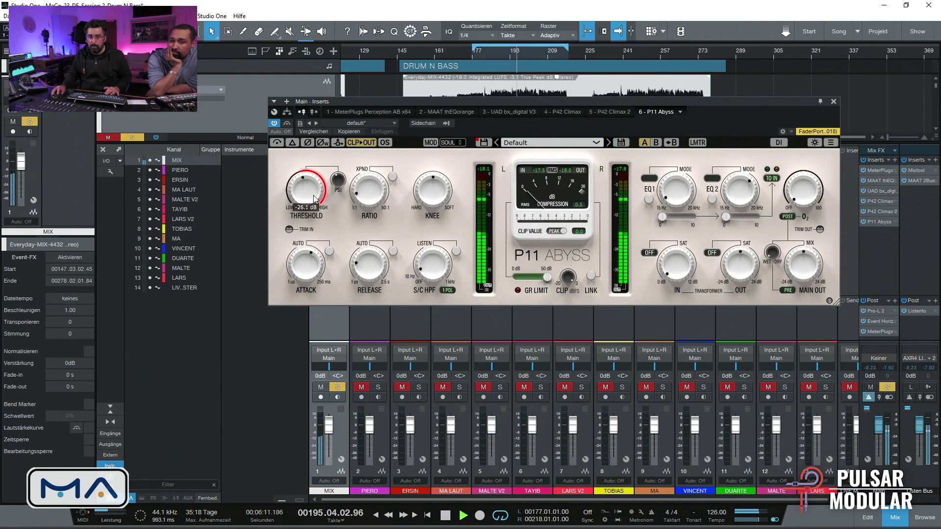
pyautogui.press('space')
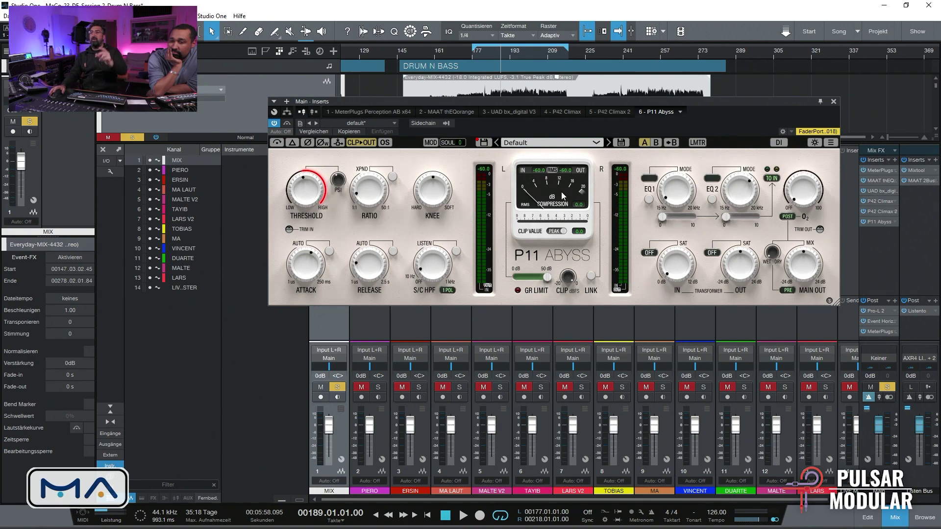
# Switch the compression meter to its light blue display, then compare the playing mix with P11 Abyss bypassed and active
pyautogui.click(560, 192)
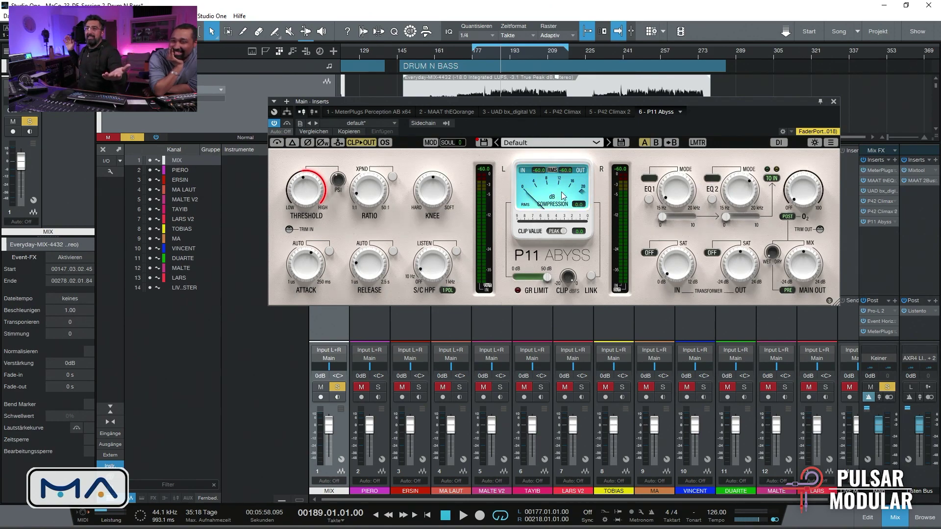
pyautogui.press('space')
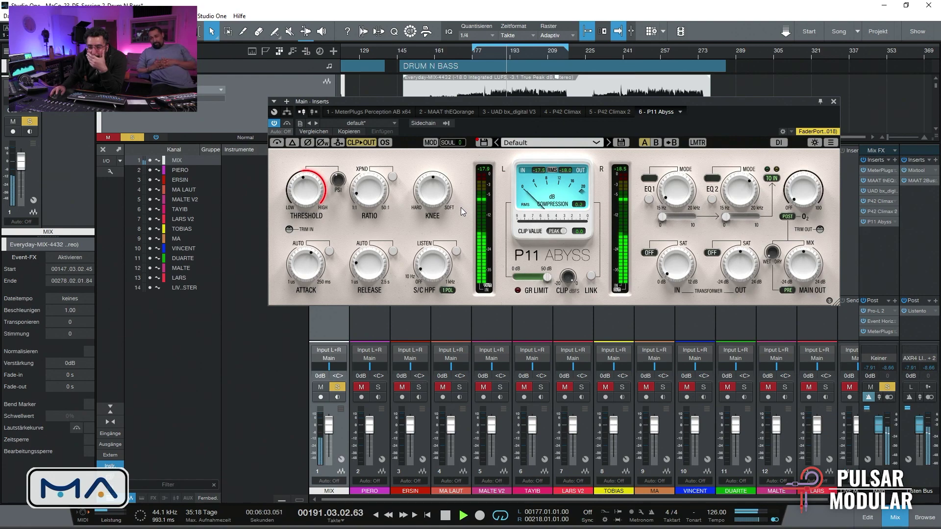
pyautogui.moveTo(448, 268)
pyautogui.scroll(1, 439, 267)
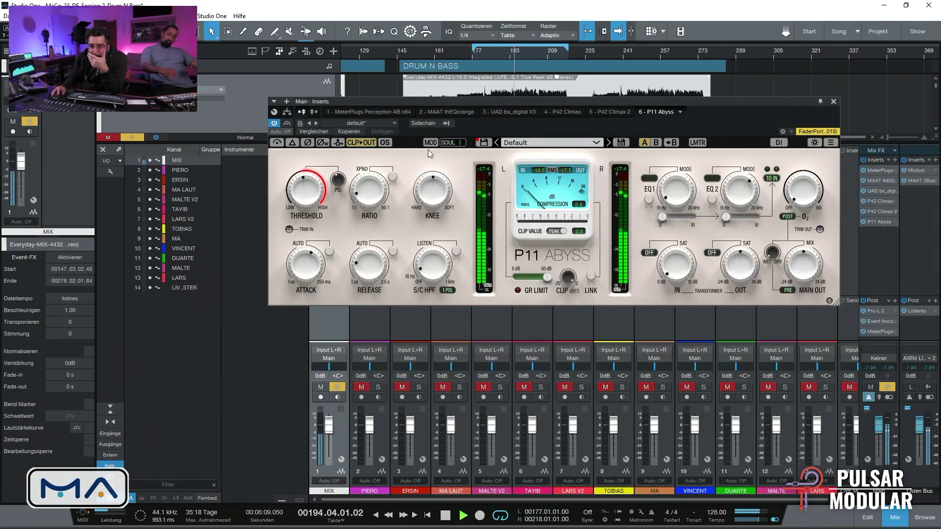
pyautogui.click(279, 143)
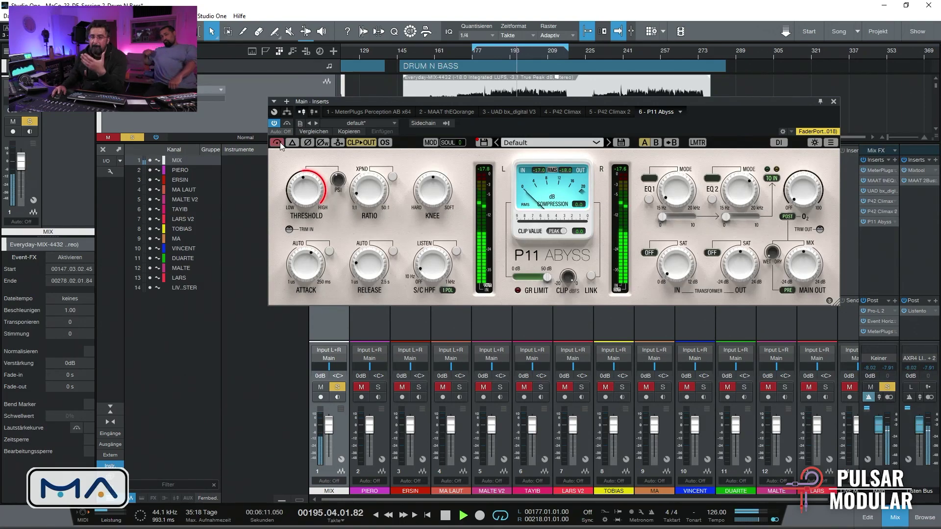
pyautogui.click(278, 142)
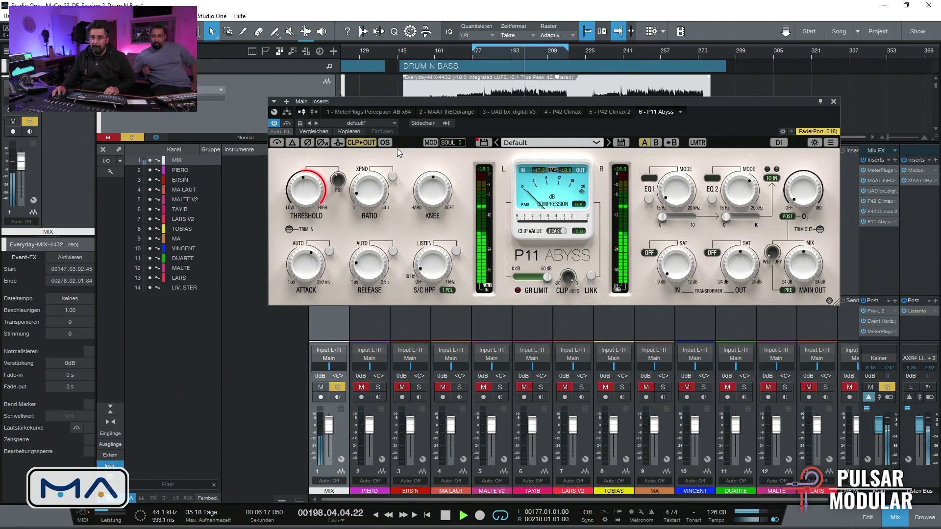
pyautogui.press('space')
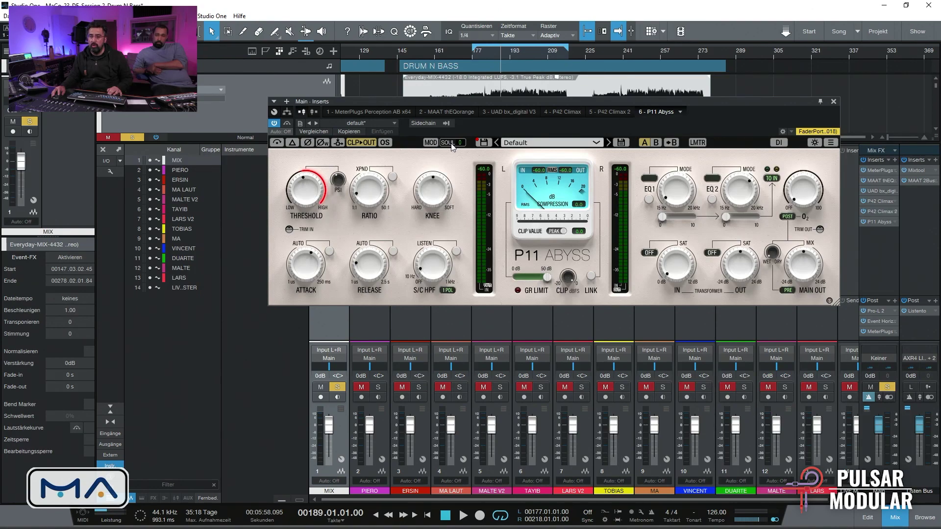
# Raise the SOUL amount to about 40 while the mix plays, then stop playback
pyautogui.press('space')
pyautogui.moveTo(452, 147); pyautogui.dragTo(472, 84)
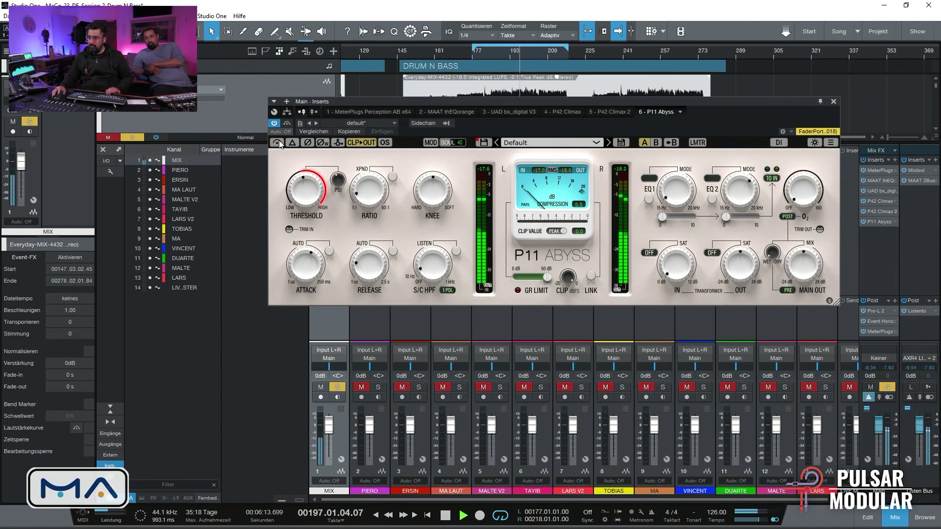
pyautogui.press('space')
# Raise the O2 amount to 41.00 during playback, then stop the mix and close the P11 Abyss window
pyautogui.moveTo(805, 265)
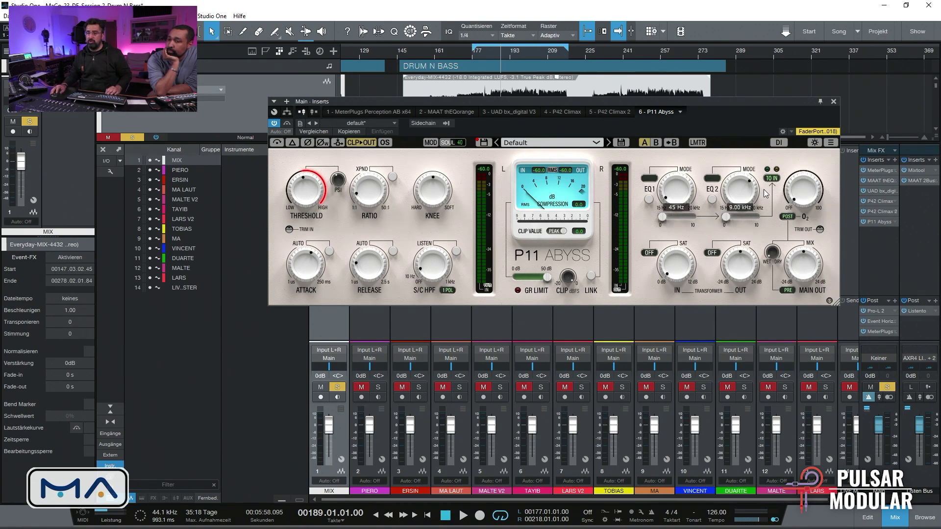
pyautogui.moveTo(796, 198)
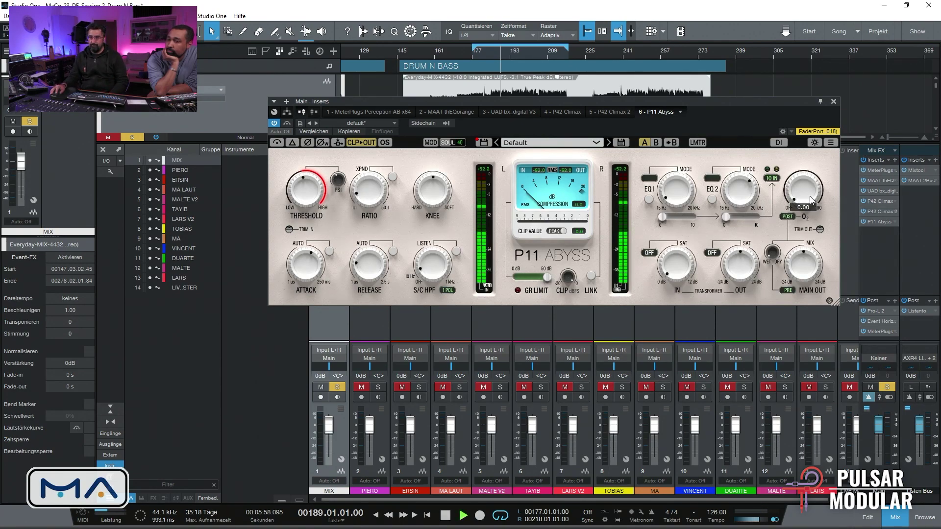
pyautogui.moveTo(809, 196); pyautogui.dragTo(813, 165)
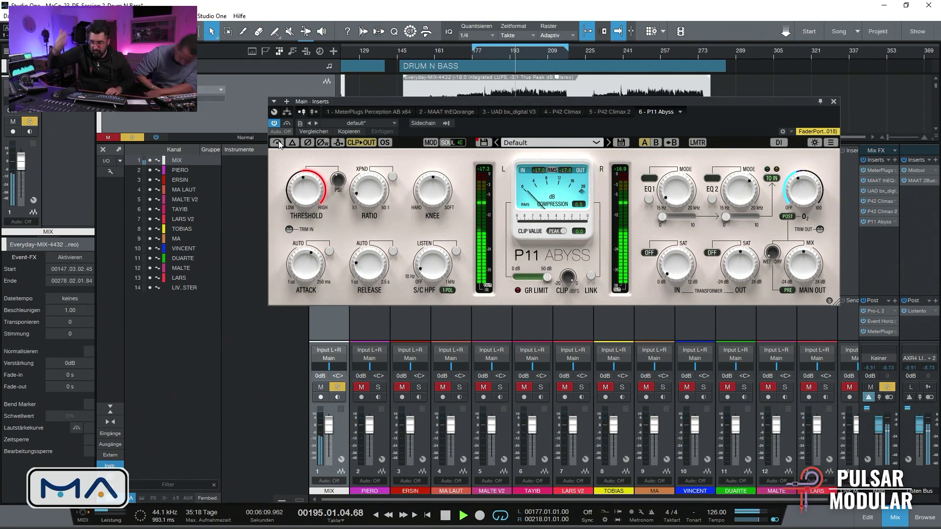
pyautogui.press('space')
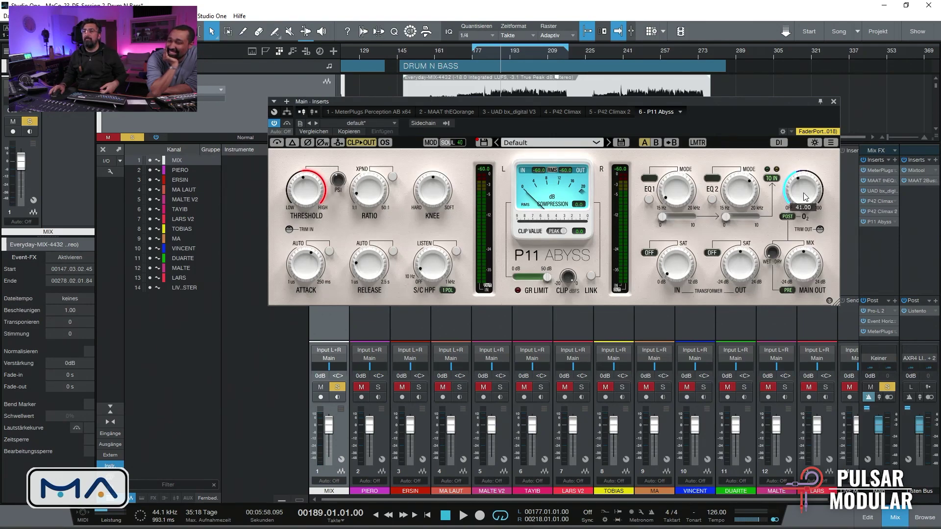
pyautogui.click(832, 103)
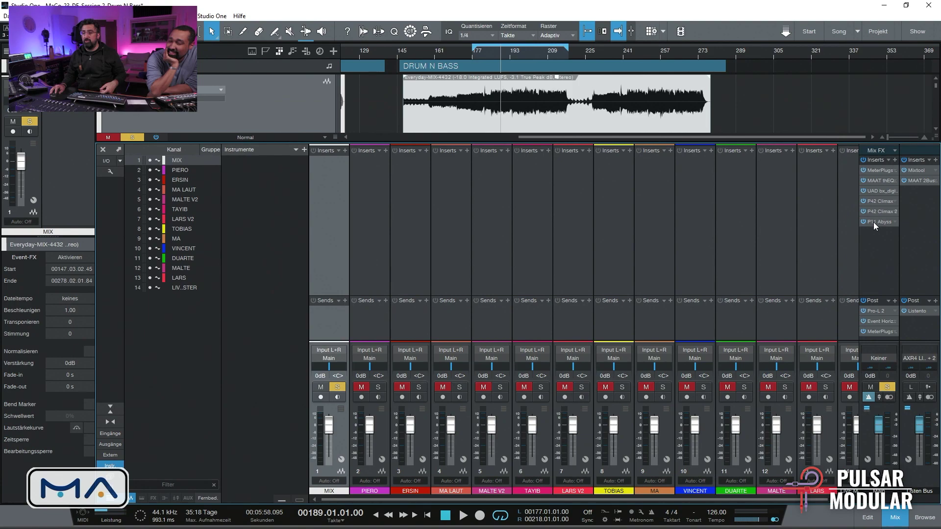